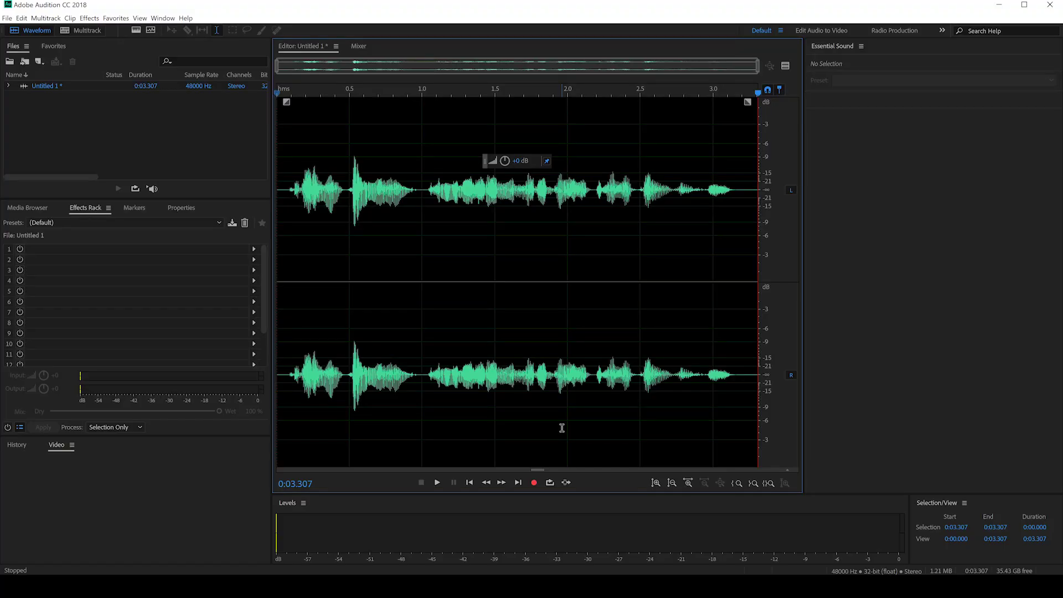
# Step: Play the original voice clip, apply the Telephone Voice favorite, and listen to the result
pyautogui.click(467, 482)
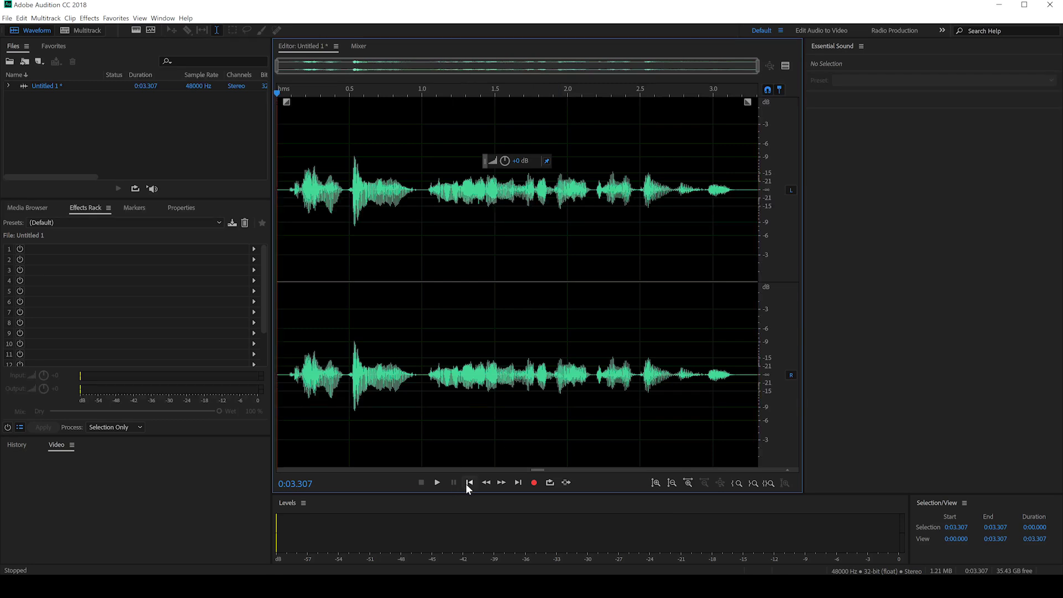
pyautogui.click(438, 479)
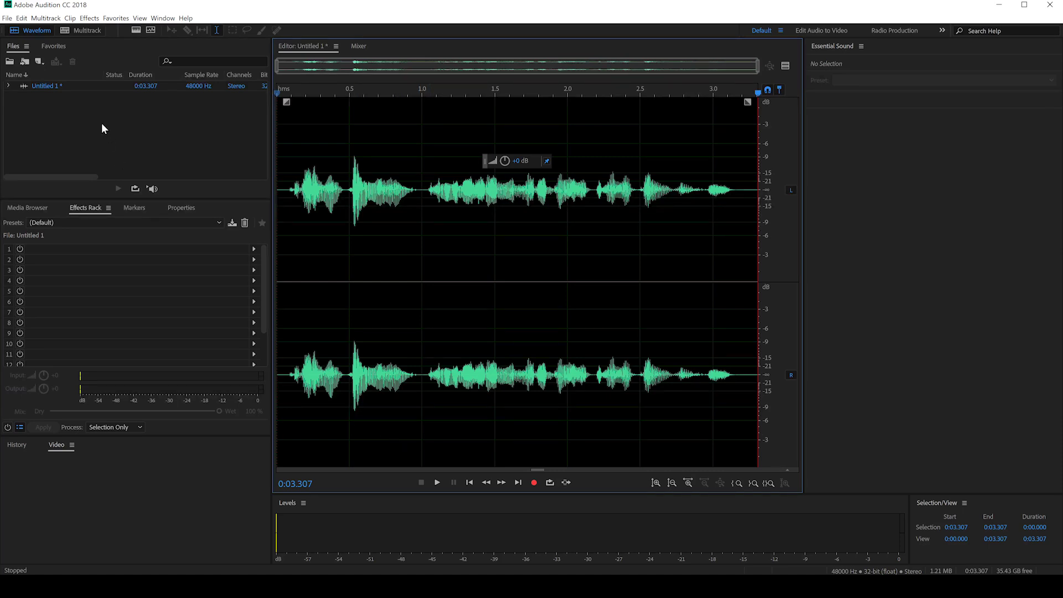
pyautogui.click(114, 19)
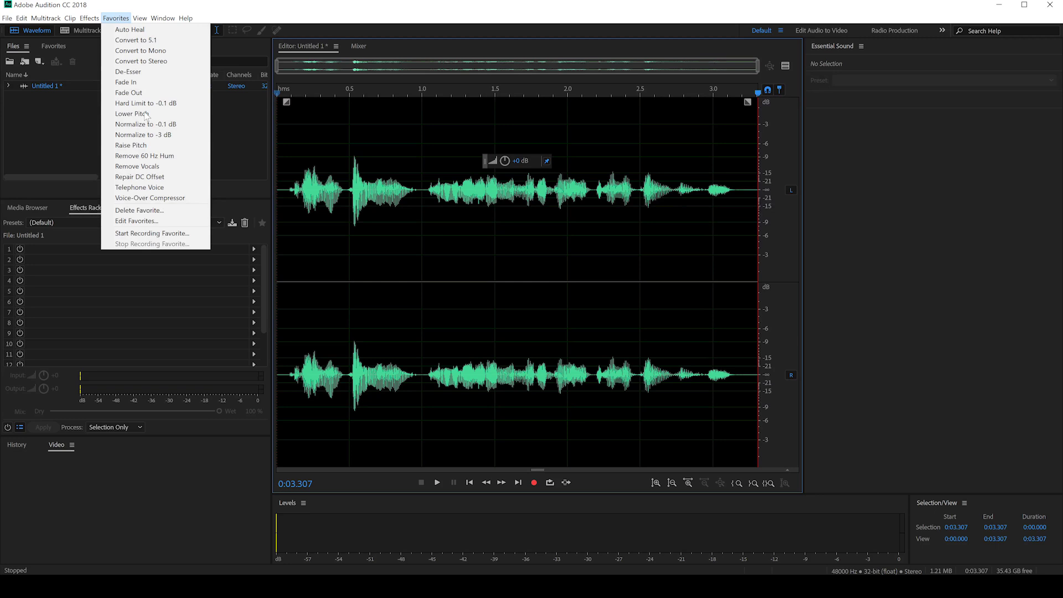
pyautogui.click(163, 188)
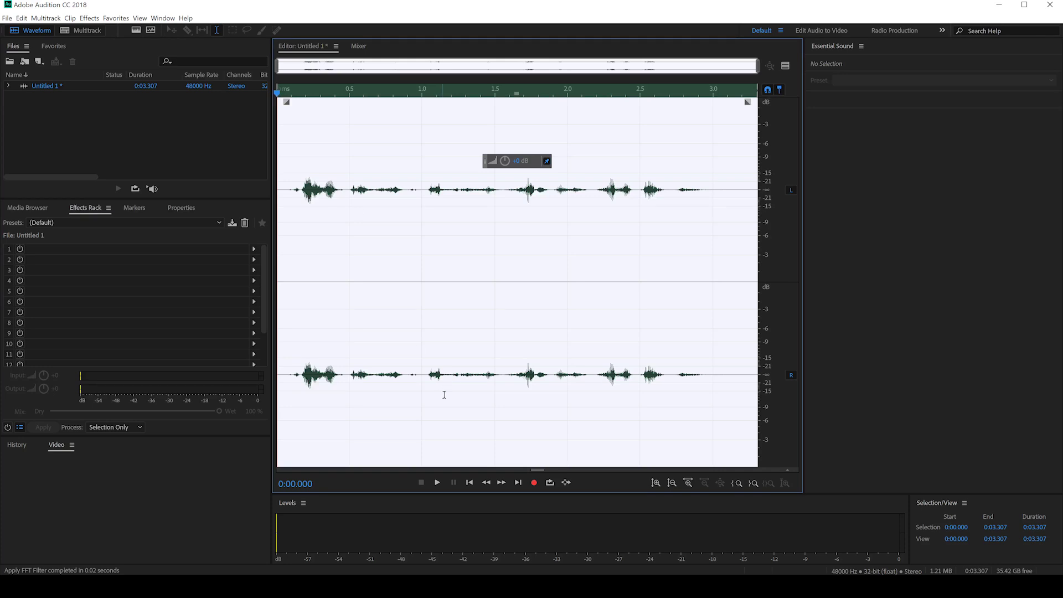
pyautogui.click(439, 482)
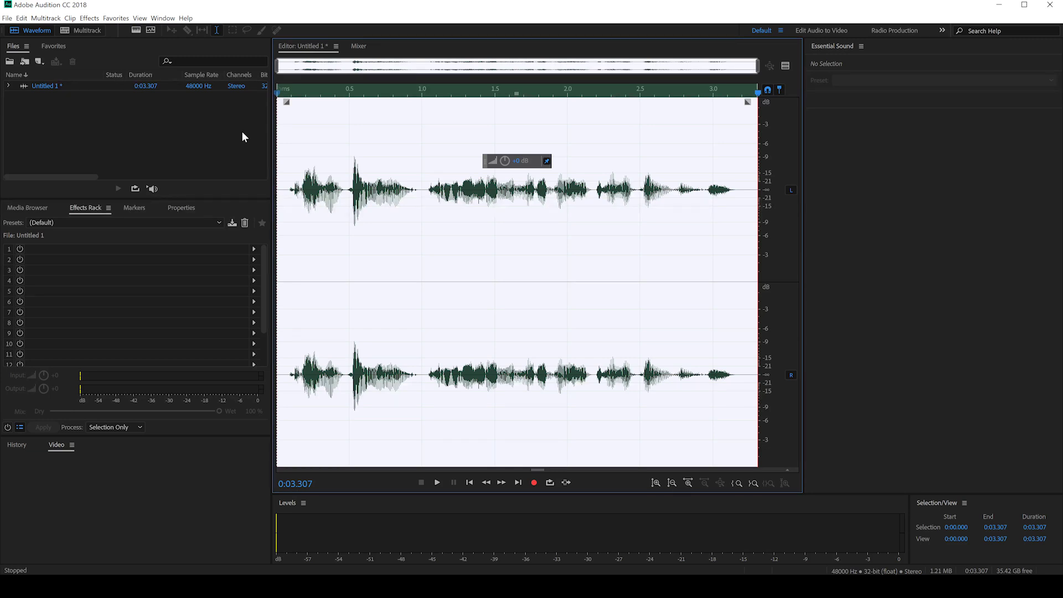
# Step: Load the Guitar Suite Supermarket Speakers preset and preview it on the voice clip
pyautogui.click(88, 19)
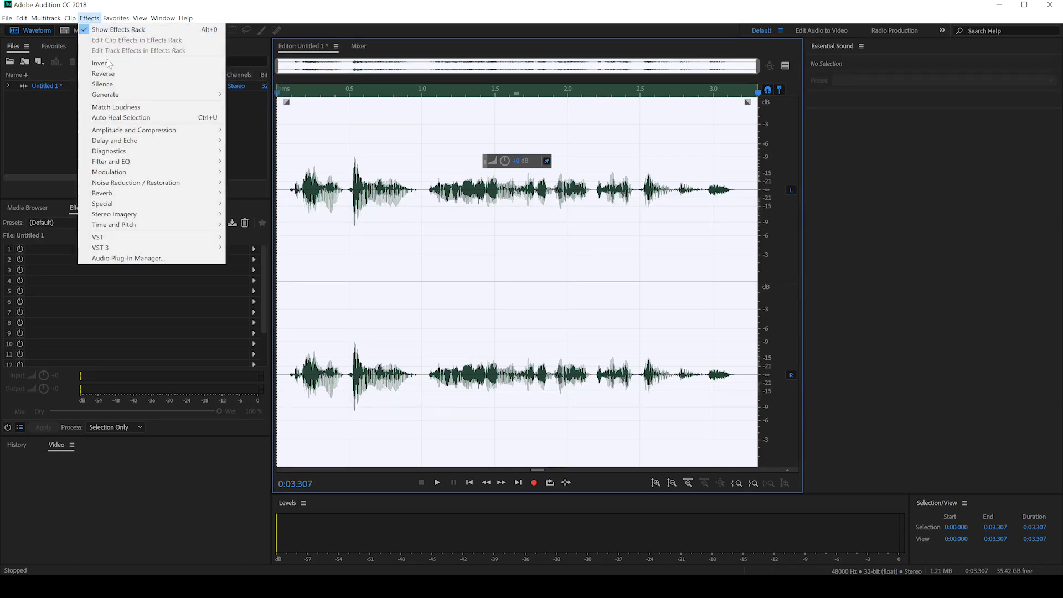
pyautogui.moveTo(102, 204)
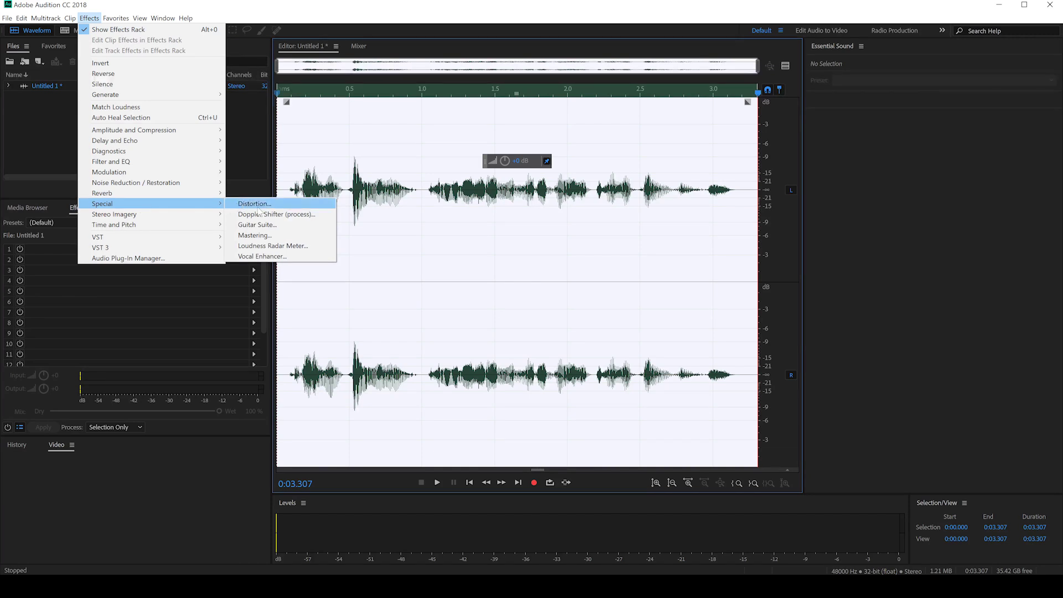
pyautogui.click(260, 225)
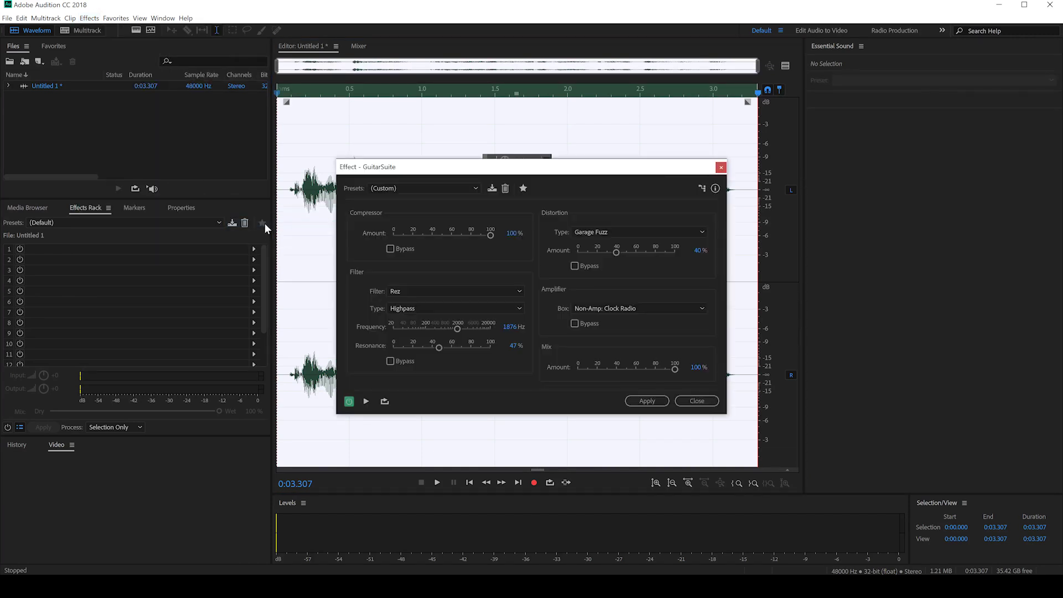
pyautogui.click(418, 192)
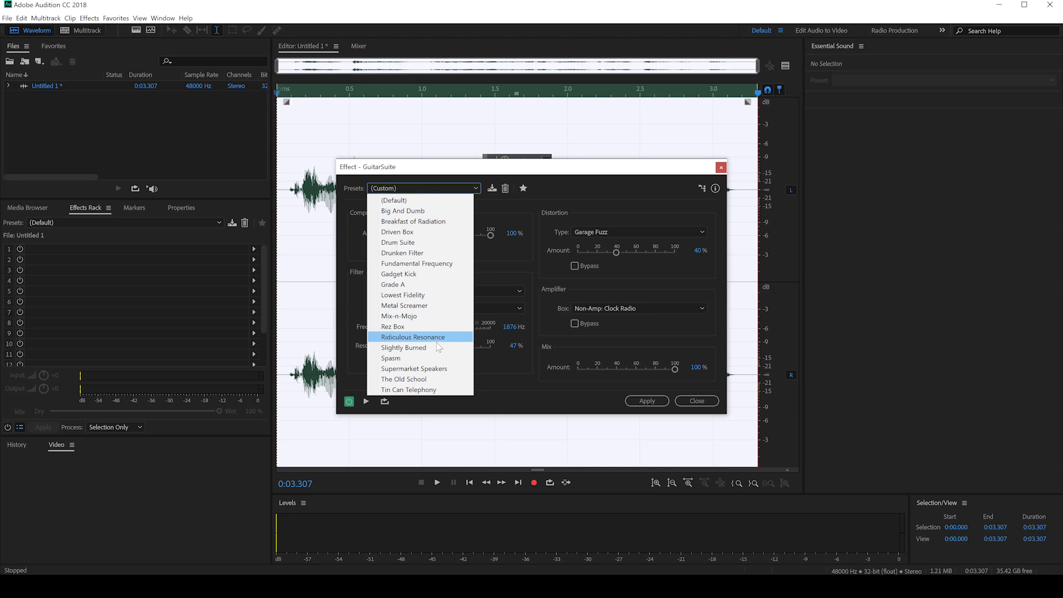
pyautogui.click(444, 371)
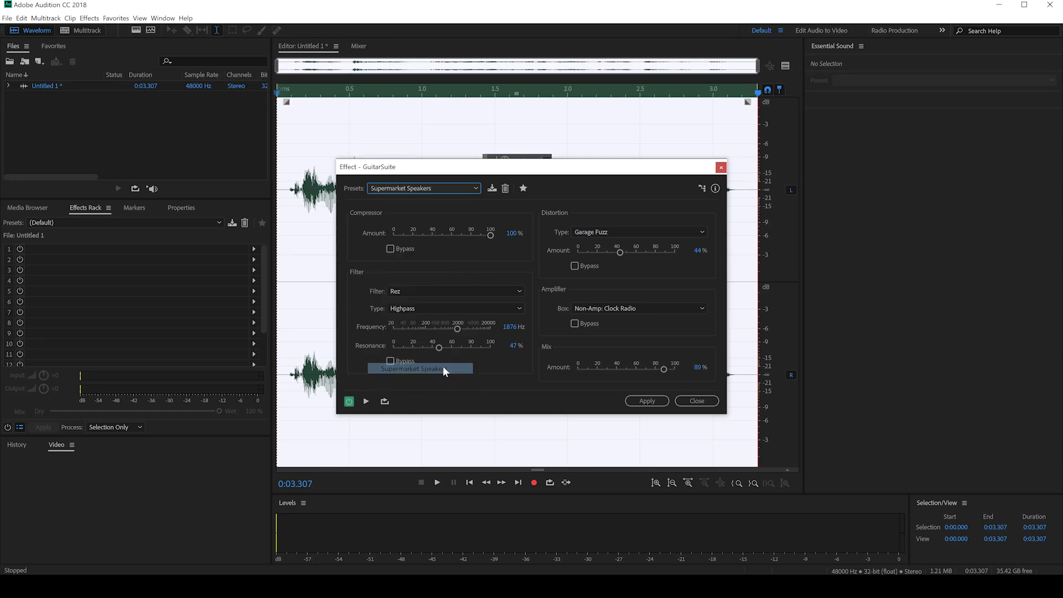
pyautogui.click(367, 401)
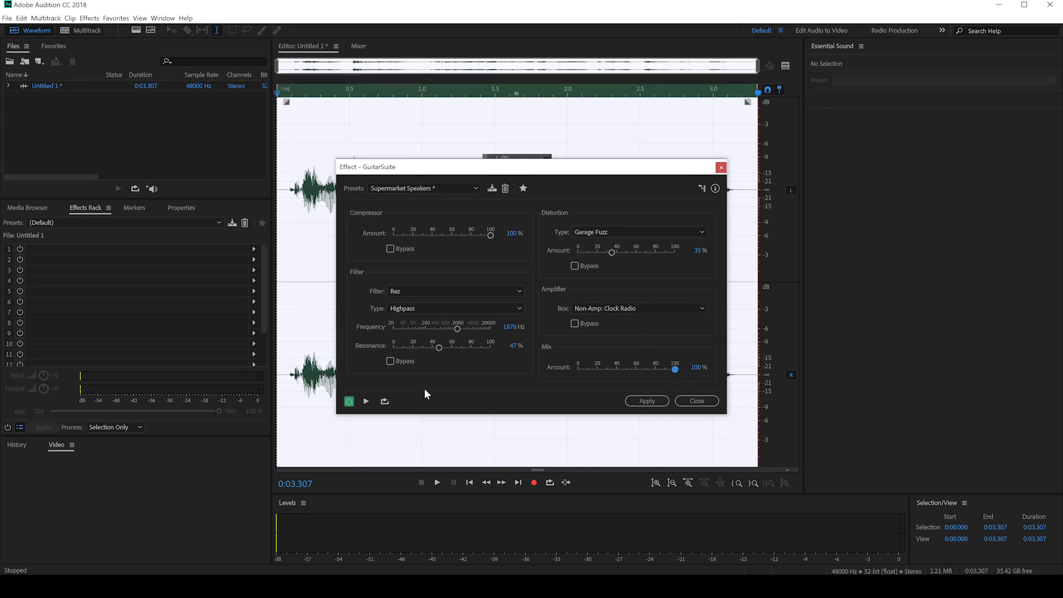
# Step: Apply the adjusted Guitar Suite effect, then reduce the clip's volume by 3 dB and play it
pyautogui.click(645, 401)
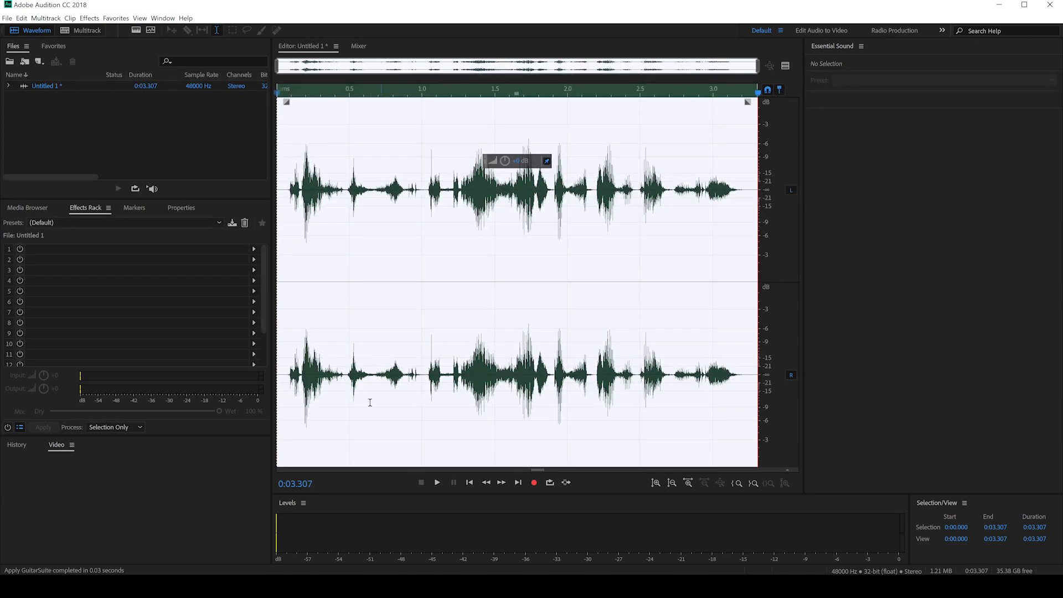
pyautogui.click(438, 483)
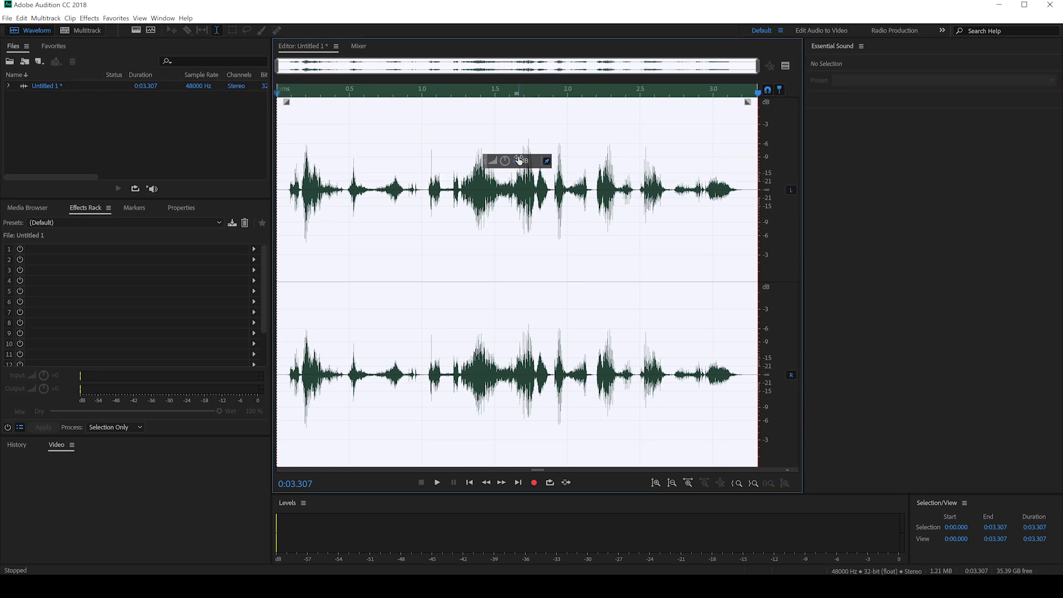
pyautogui.click(627, 145)
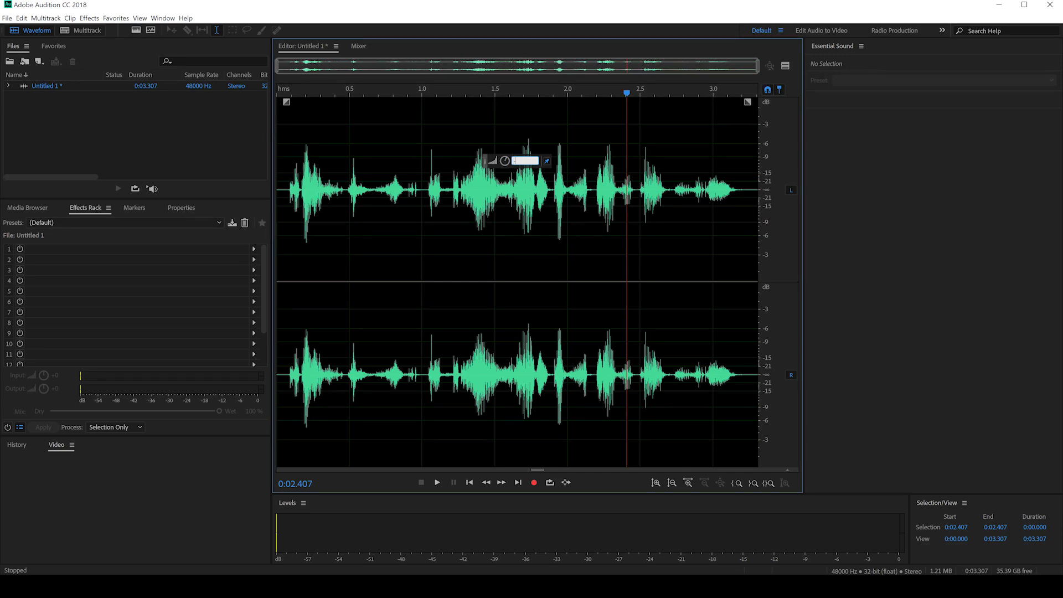
pyautogui.press('Return')
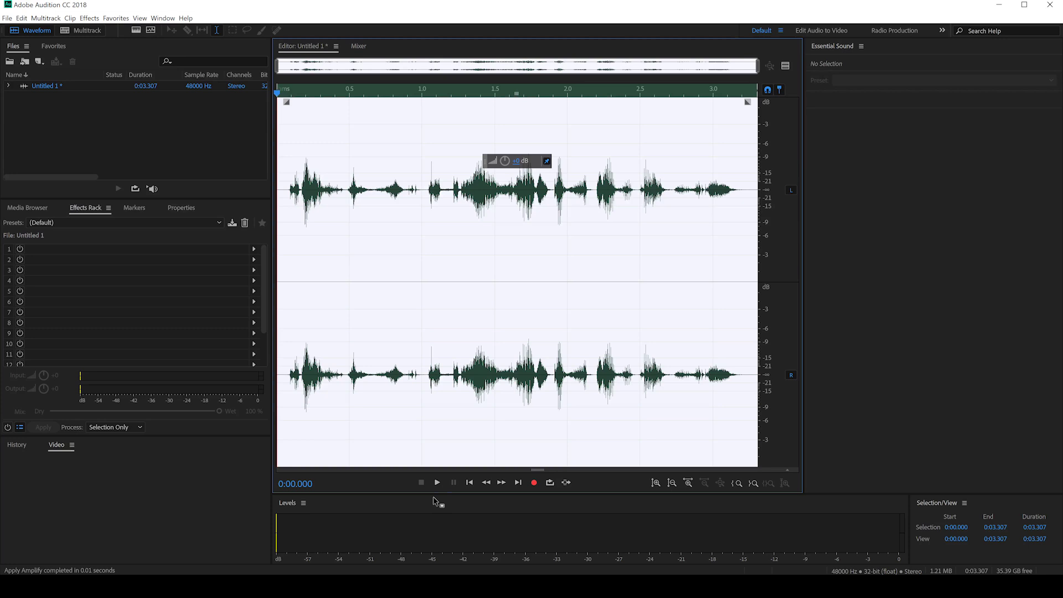
pyautogui.click(437, 485)
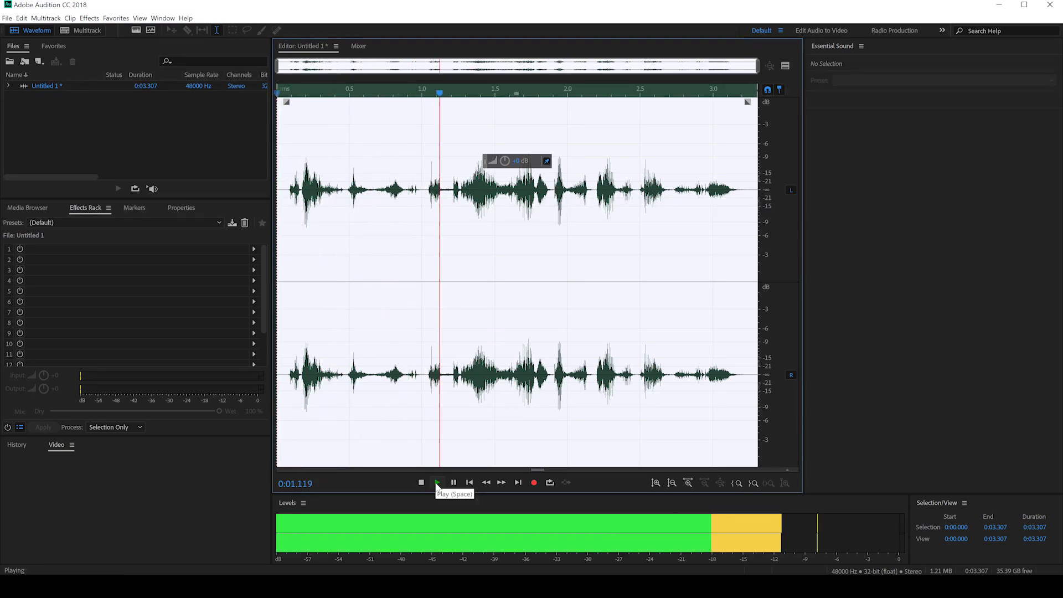